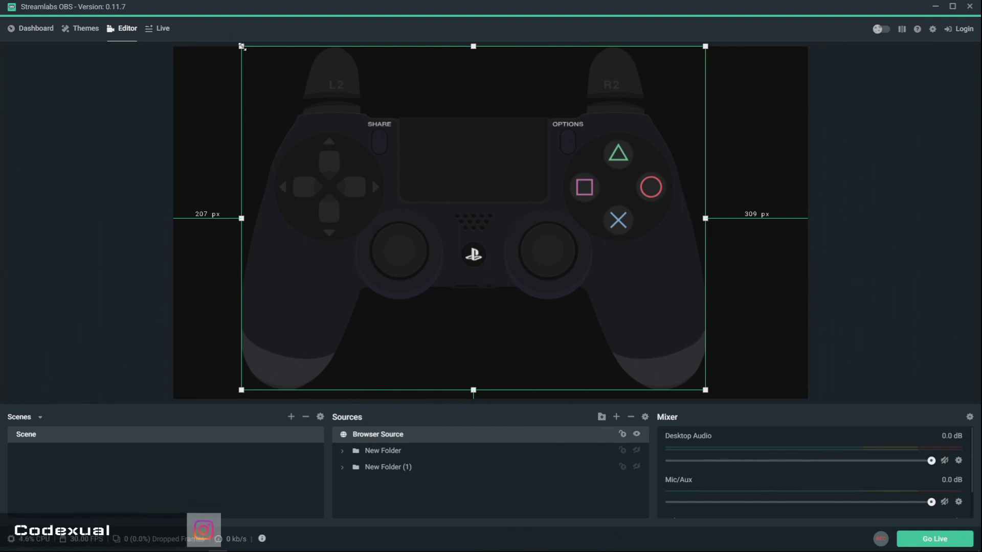
Shrink the controller overlay by its corner handle and drag it to the canvas's right side
drag(241, 47, 525, 259)
drag(619, 340, 709, 257)
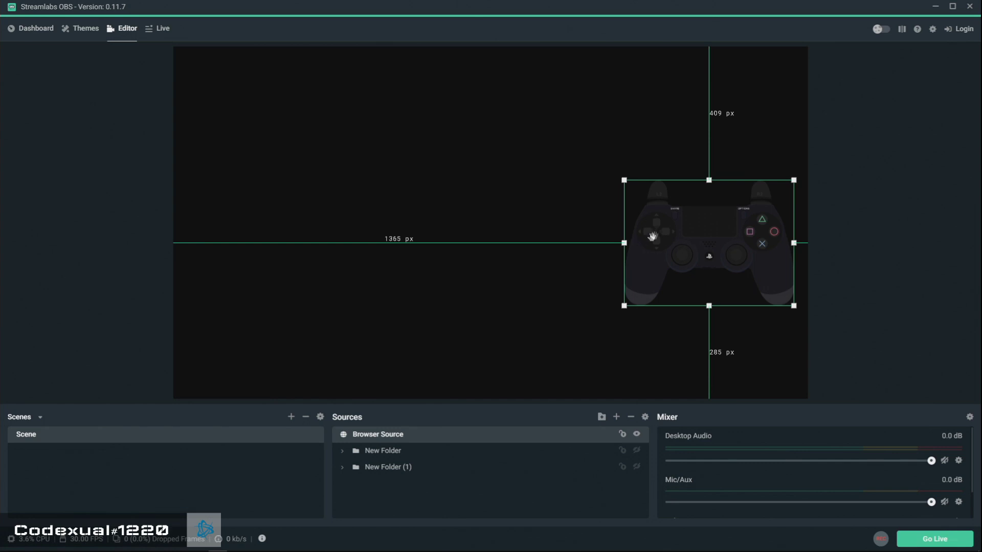
Nudge the controller overlay slightly up and right, then switch to the Gamepad Viewer page
drag(717, 220, 722, 213)
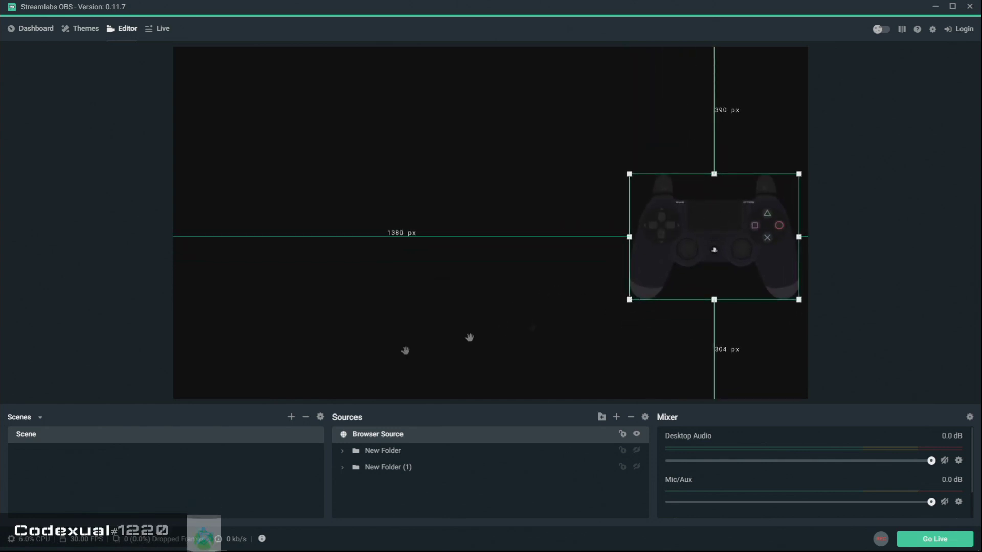
mouse_move(199, 544)
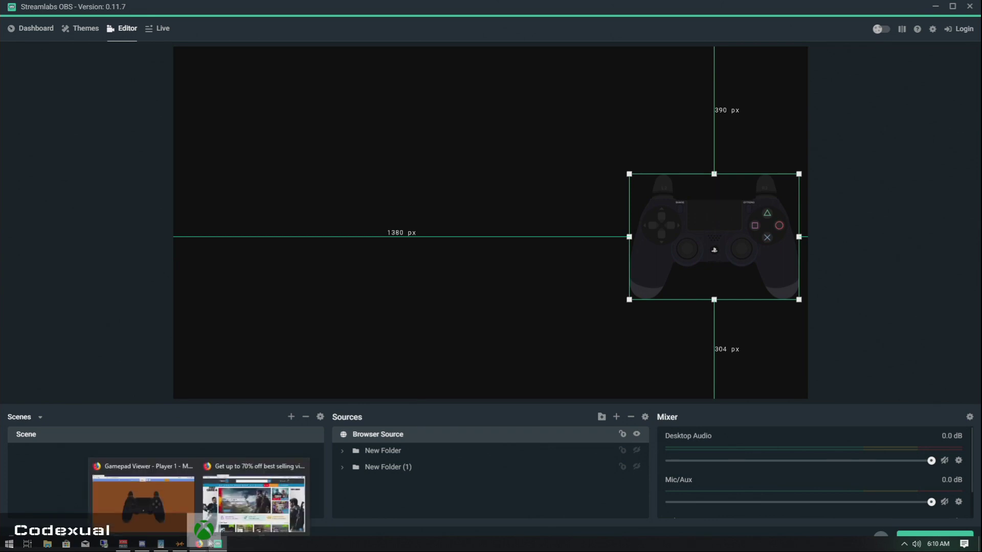
click(164, 501)
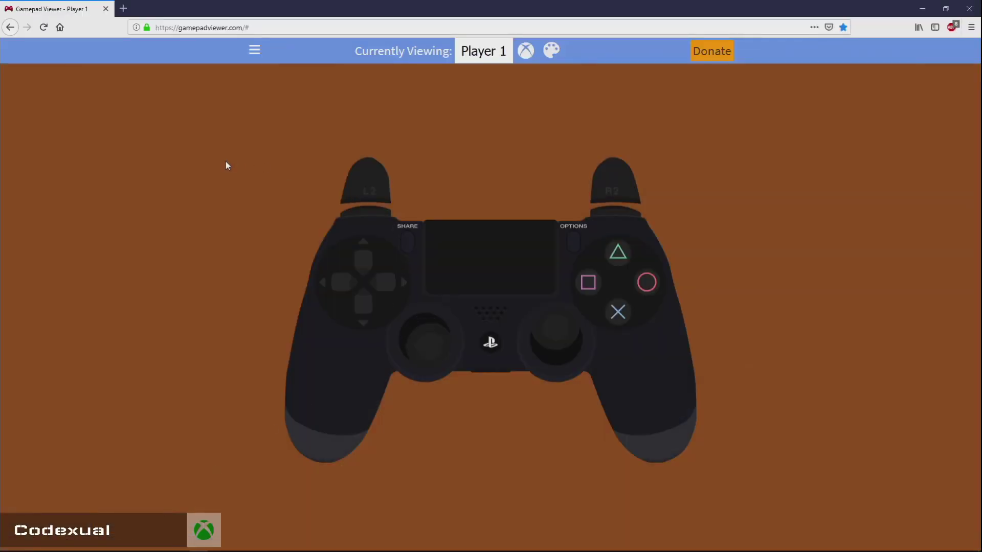
Keep Player 1 on Gamepad Viewer and choose Generate URL from the side menu
click(165, 29)
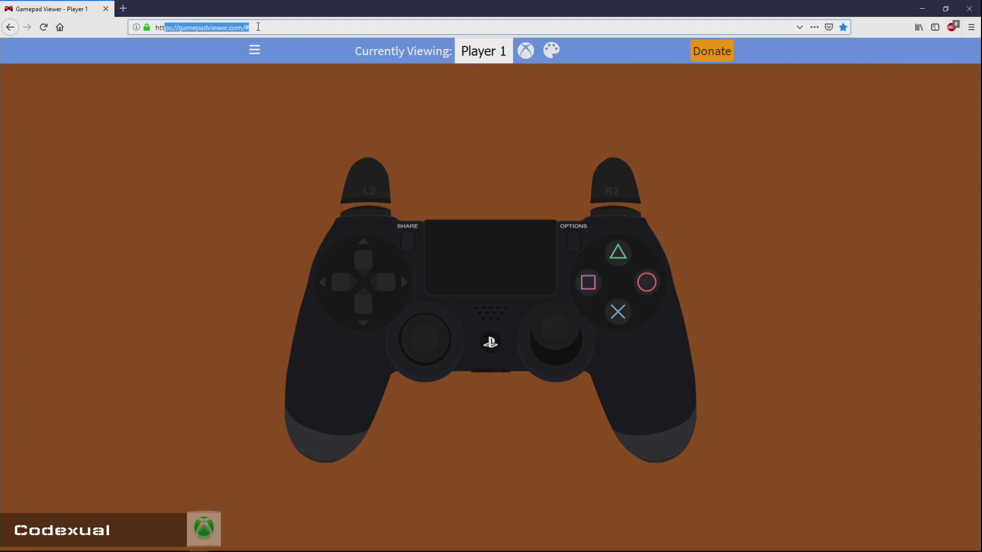
click(458, 49)
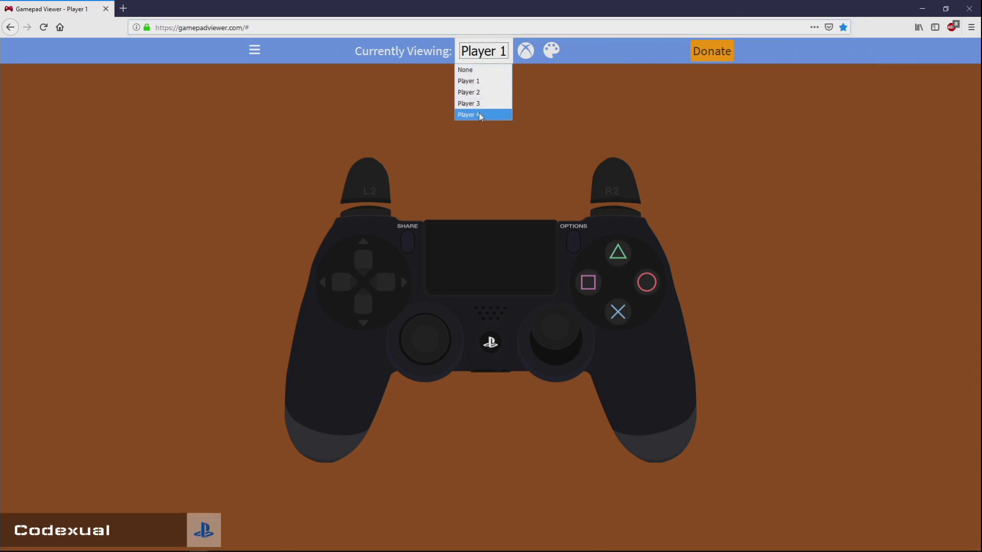
click(478, 82)
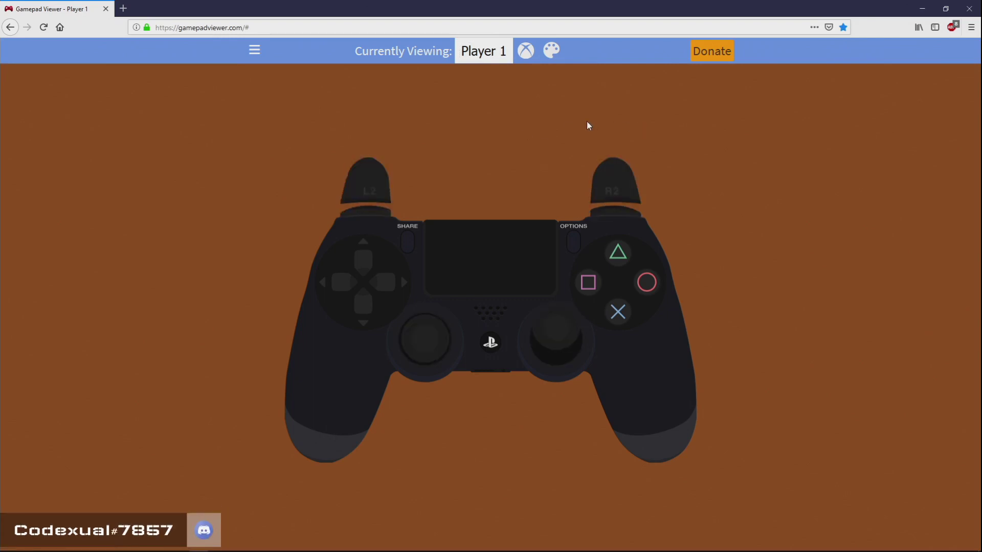
click(254, 52)
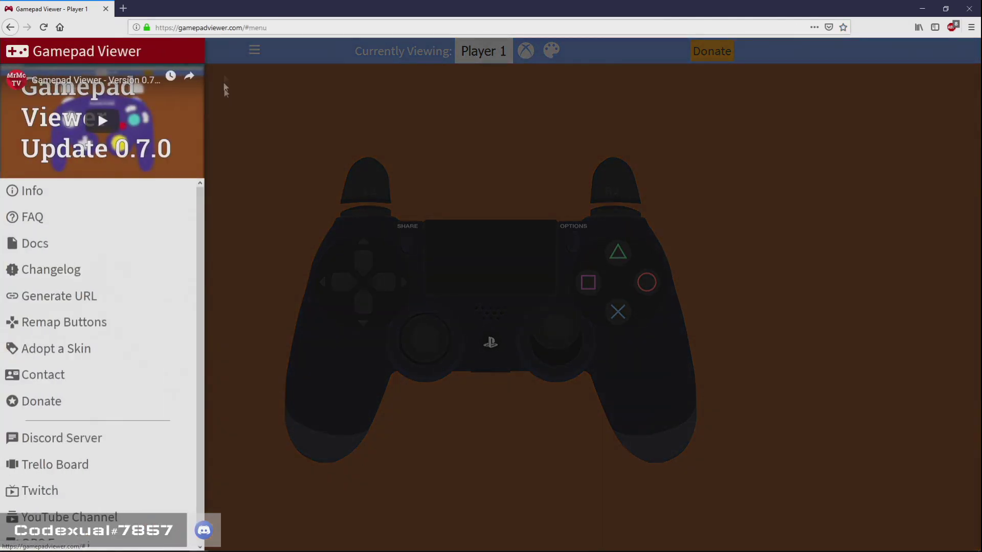
click(242, 68)
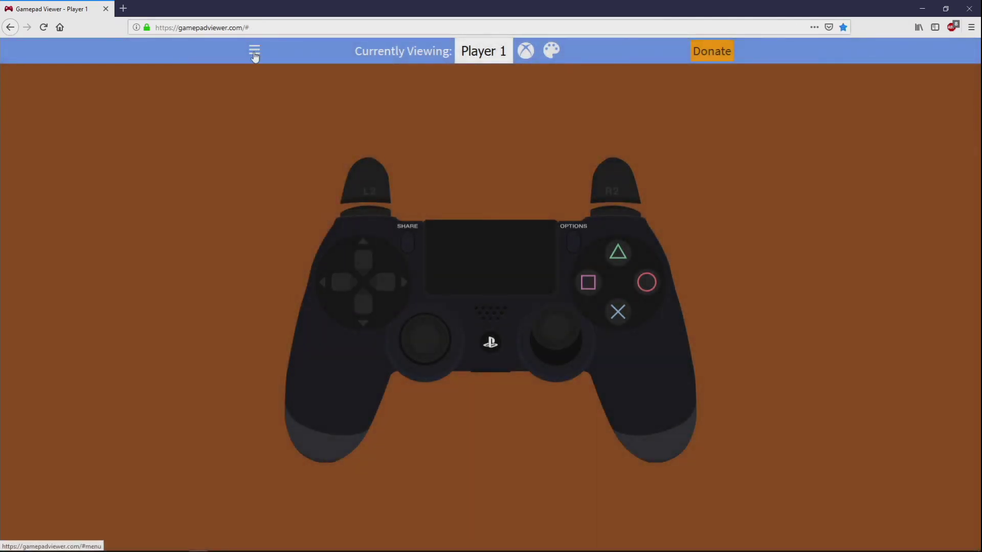
click(254, 52)
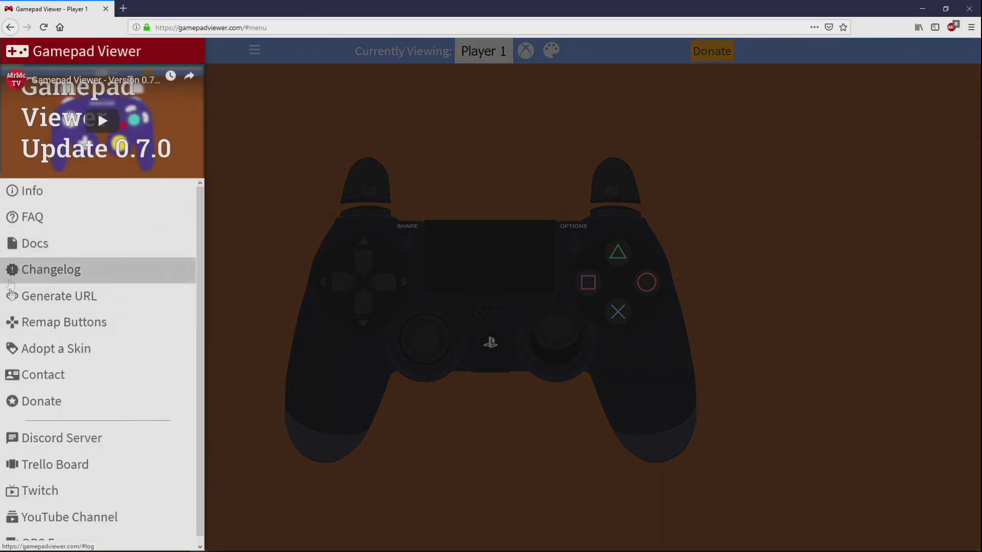
click(41, 299)
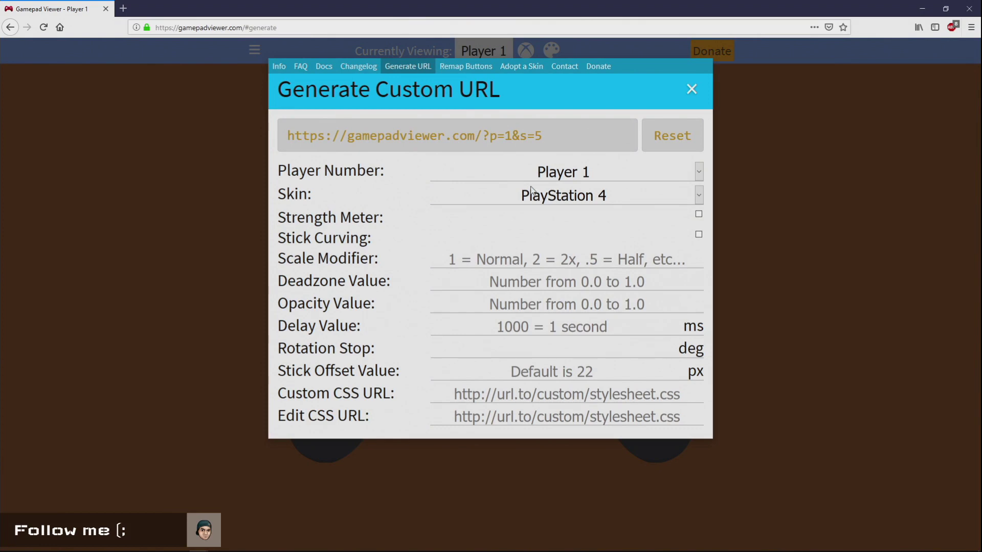
Set the player number to Player 1 after briefly trying Player 2
click(511, 178)
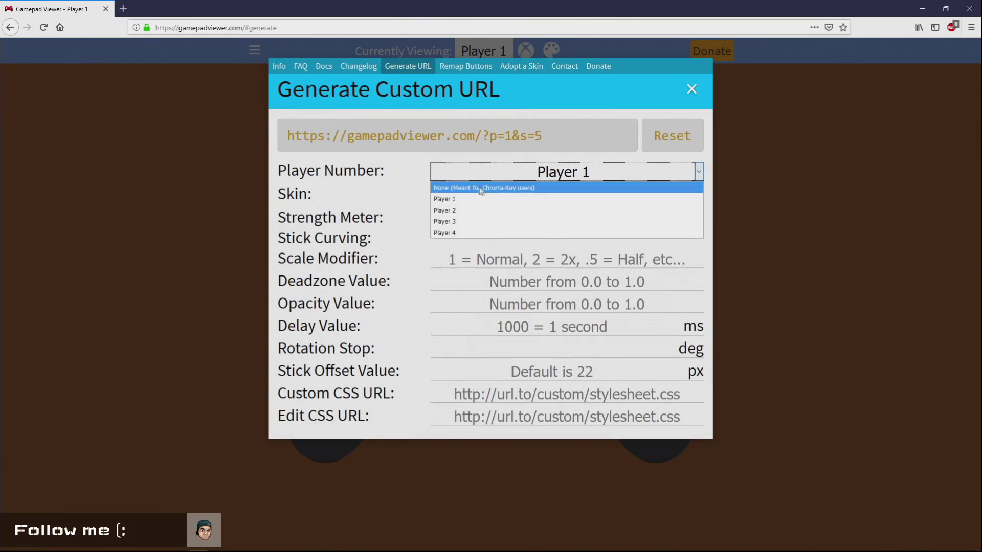
click(453, 201)
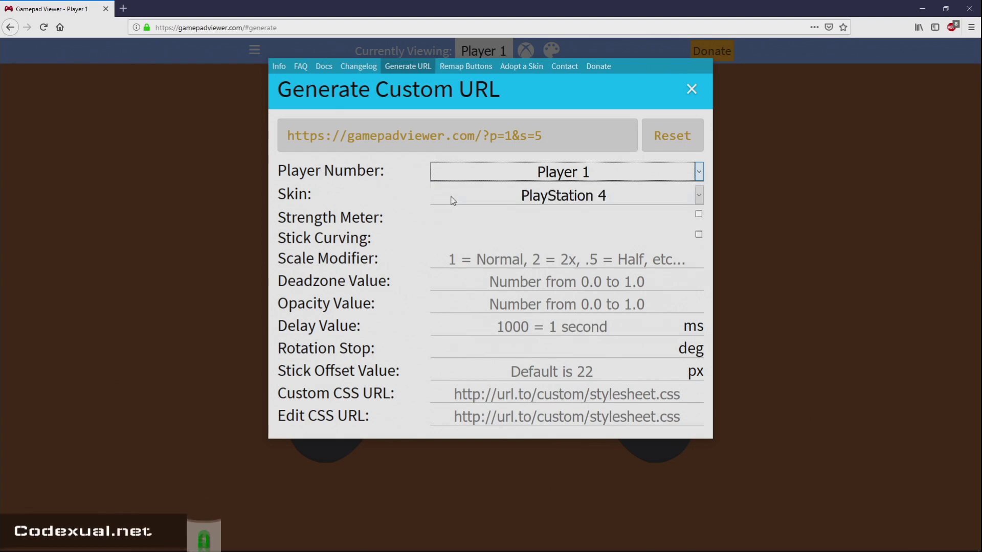
click(498, 181)
click(469, 216)
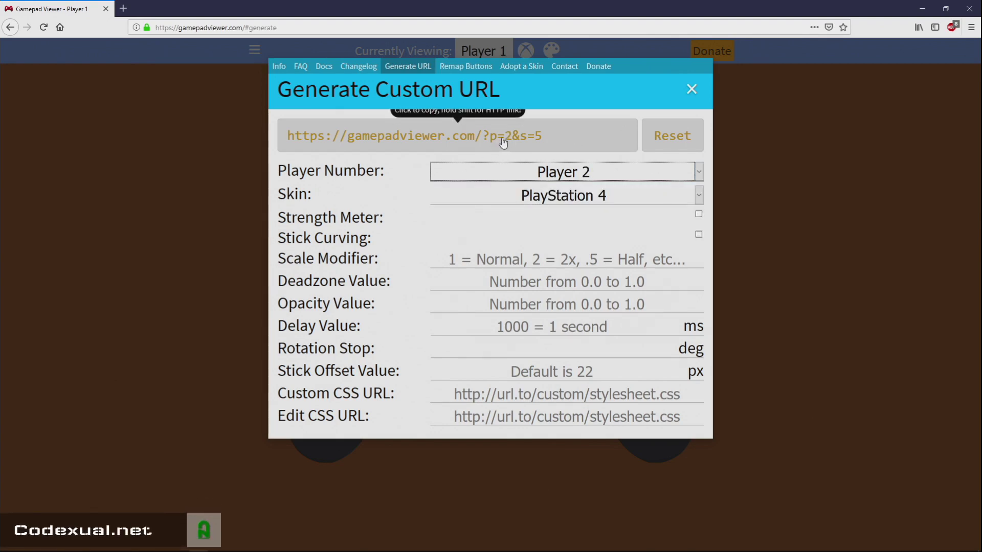
click(506, 170)
click(483, 198)
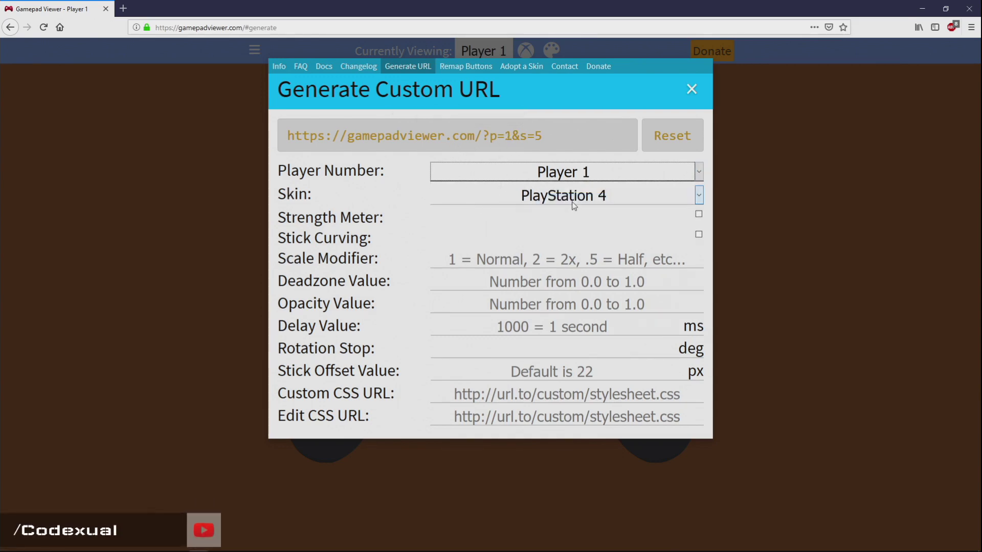
Keep the PlayStation 4 skin, copy the generated link, and return to Streamlabs OBS
click(571, 202)
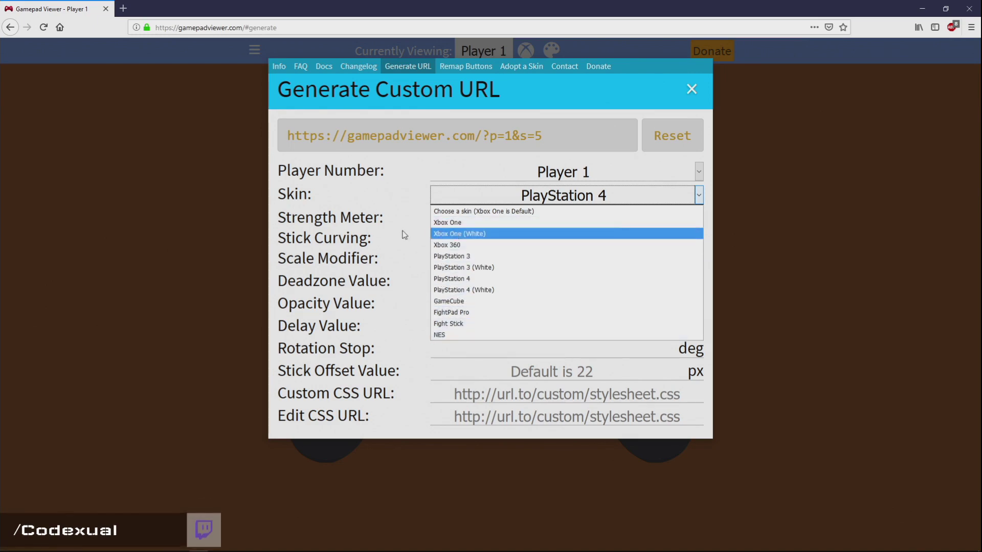
click(458, 278)
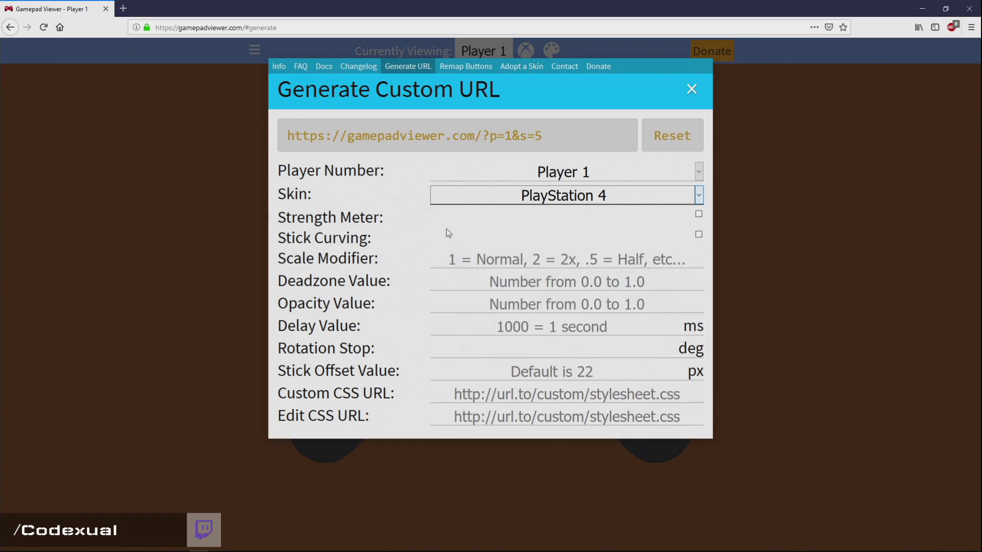
click(618, 142)
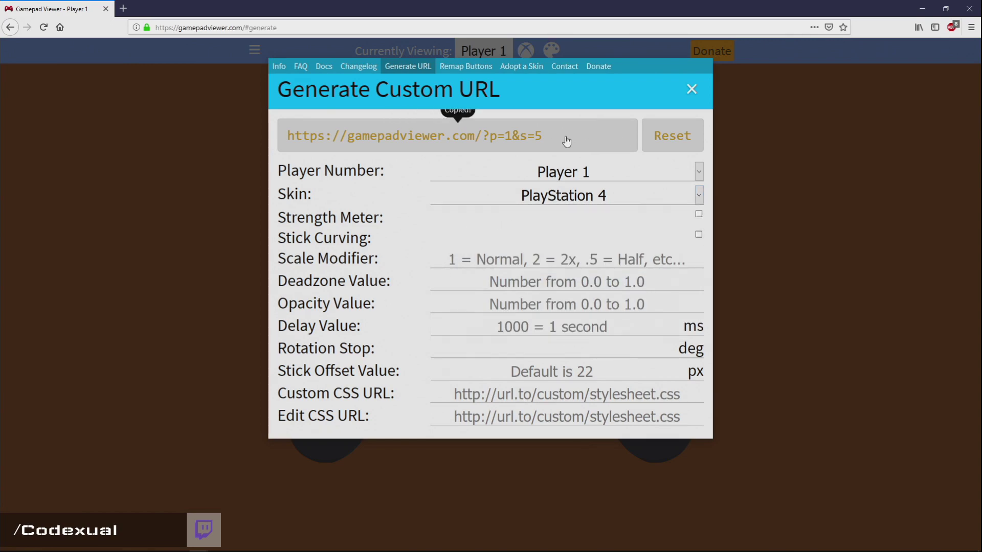
mouse_move(241, 548)
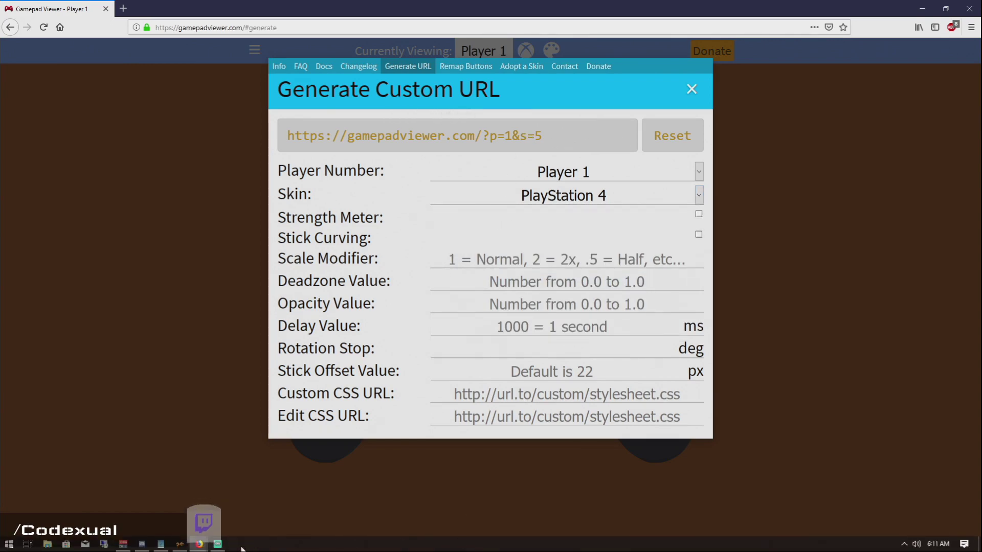
click(218, 544)
Shift the old controller overlay, then remove that browser source
mouse_move(701, 205)
mouse_down()
mouse_move(663, 209)
mouse_move(680, 209)
mouse_up()
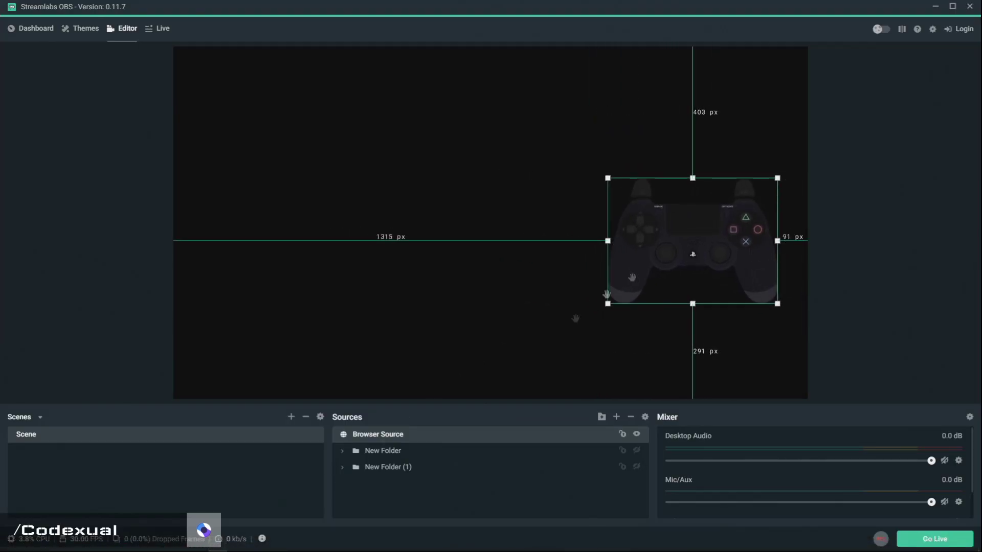
click(631, 417)
click(519, 281)
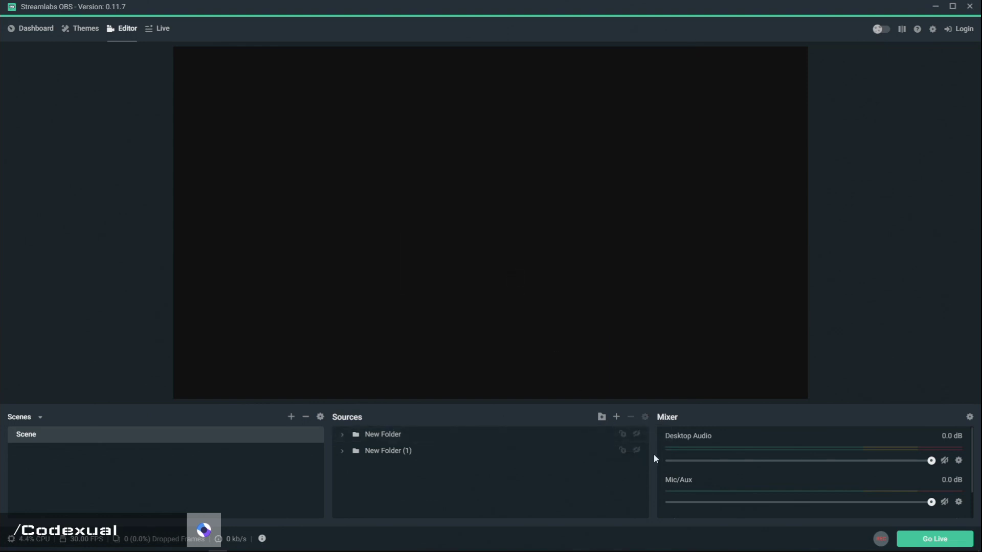
Add a new Browser Source to the scene, keeping its default name
click(616, 417)
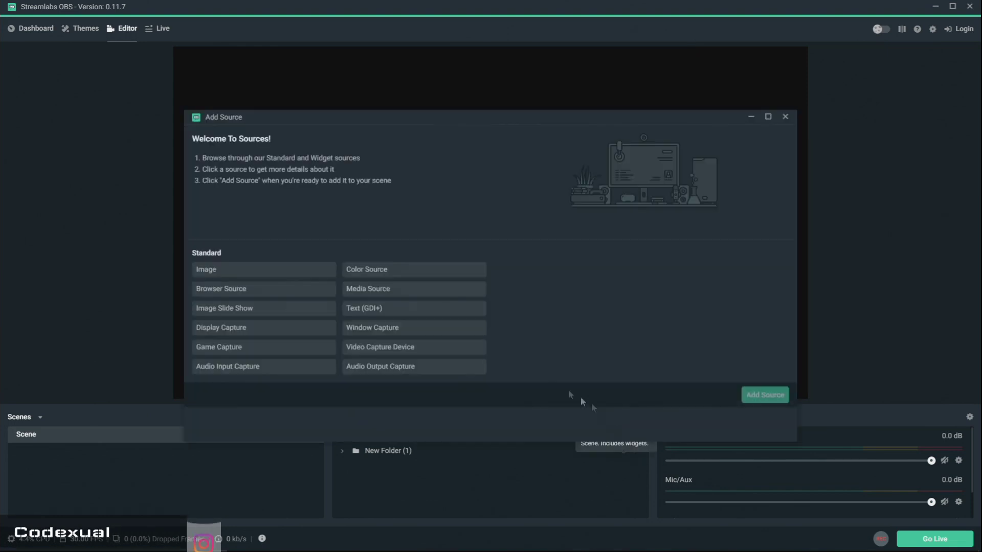
click(260, 295)
click(774, 394)
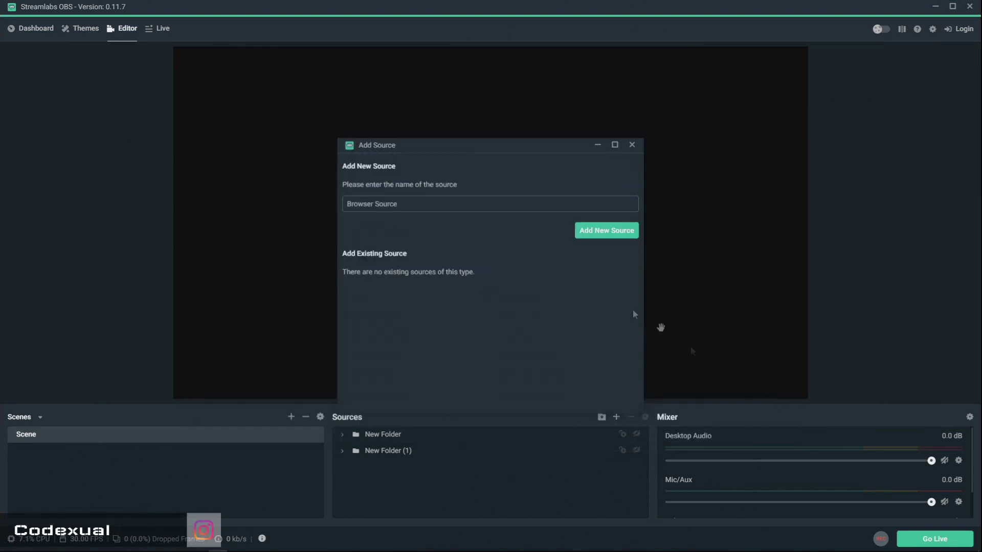
drag(436, 202, 304, 202)
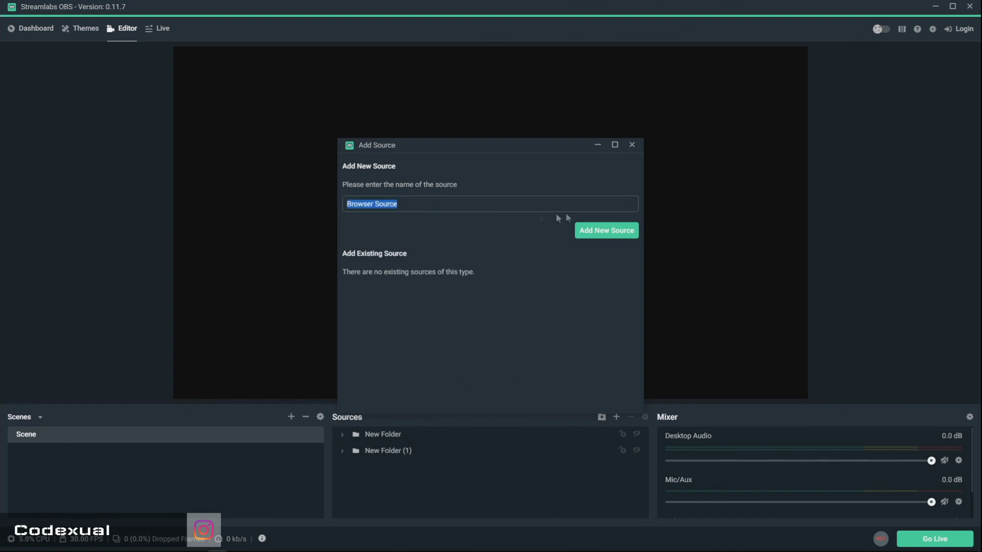
click(590, 233)
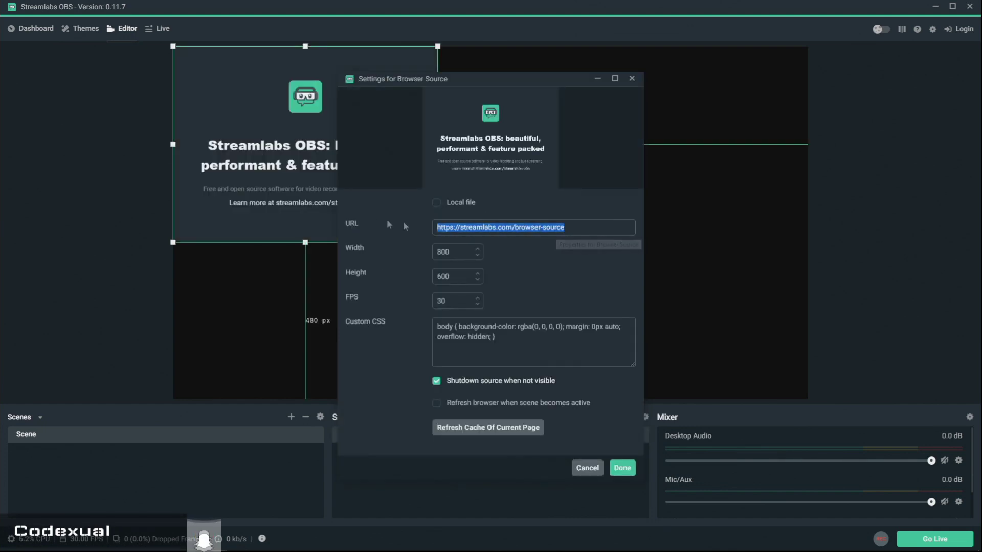
Paste the gamepadviewer.com link into the source's URL field and confirm with Done
key(ctrl+v)
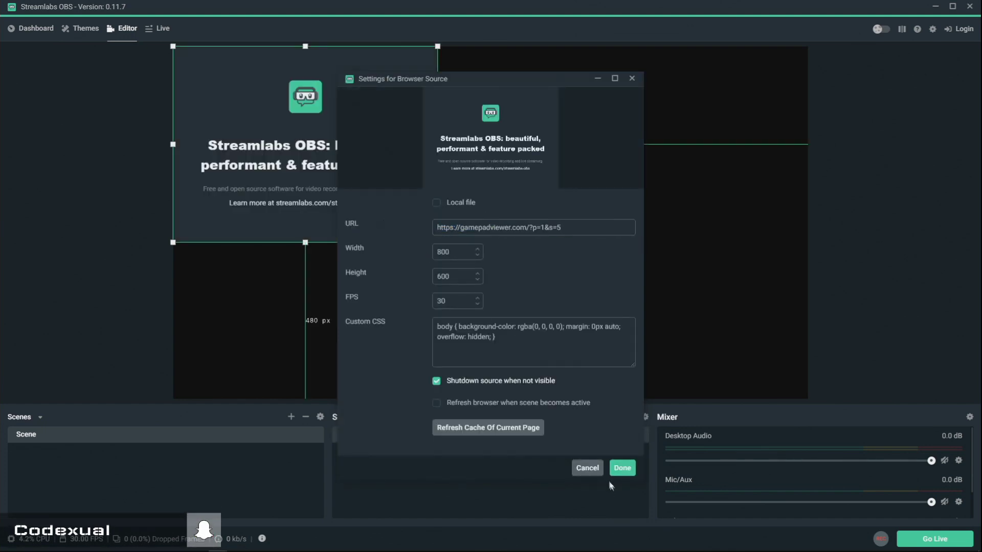
click(621, 470)
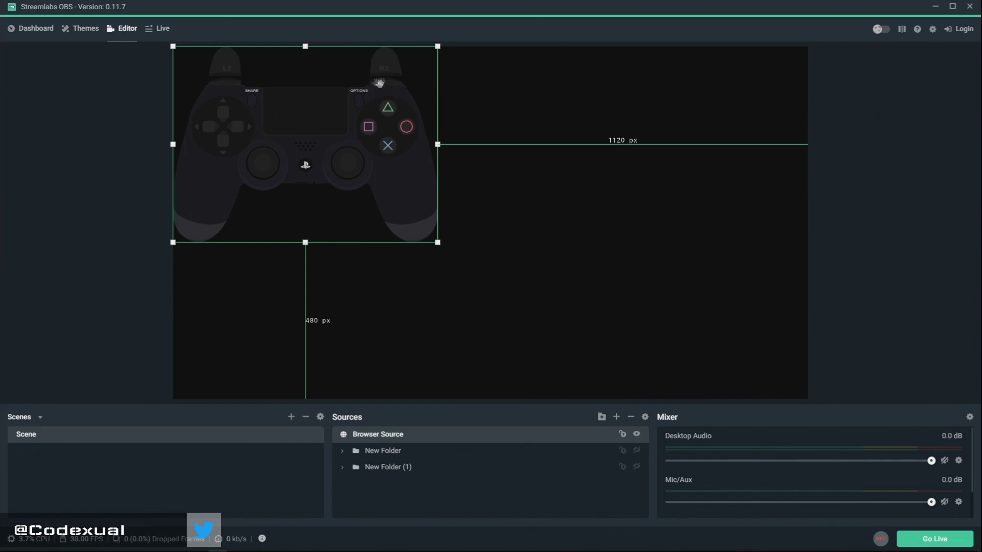
Enlarge the controller overlay via its bottom-right handle, then shift it right and down
drag(436, 244, 604, 362)
mouse_move(465, 226)
mouse_down()
mouse_move(530, 256)
mouse_move(563, 250)
mouse_up()
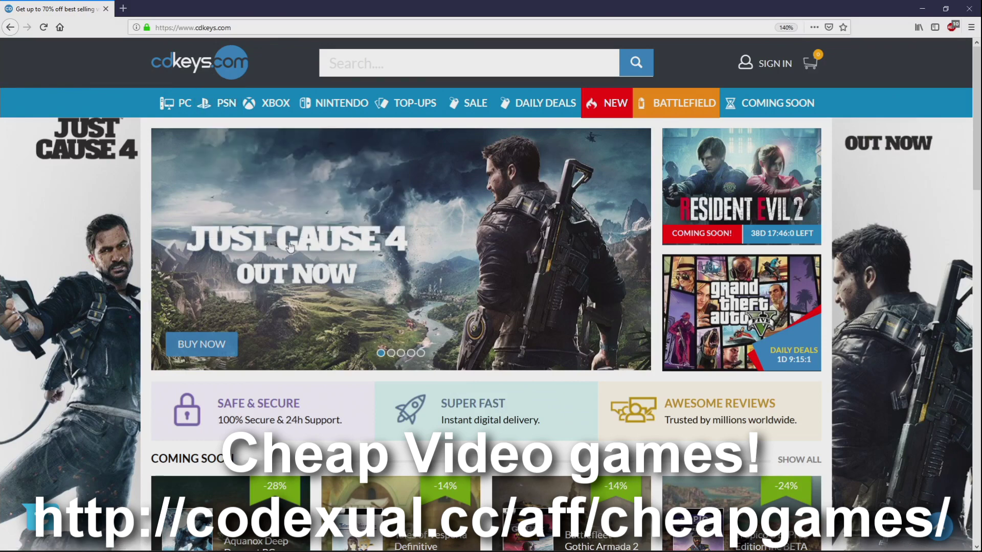
mouse_move(488, 196)
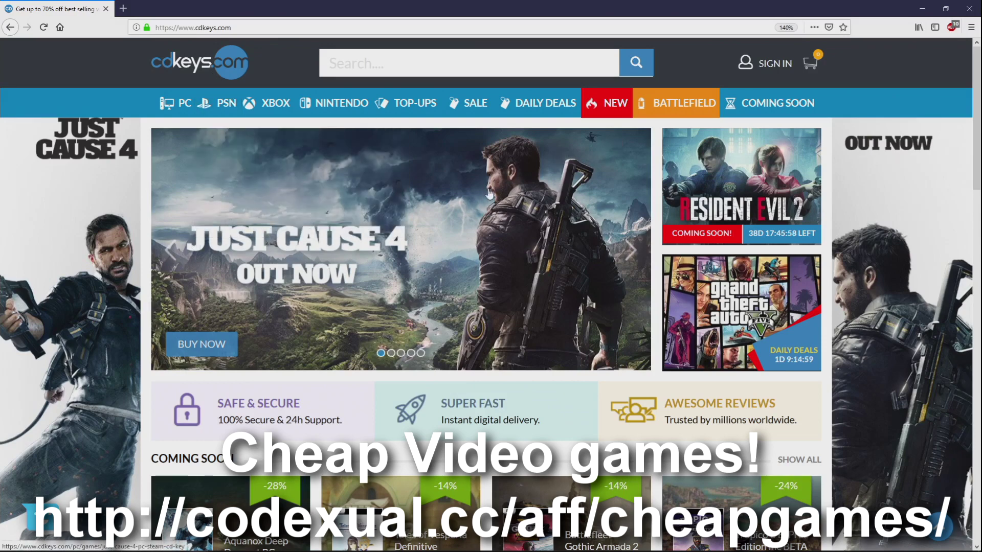
middle_click(357, 265)
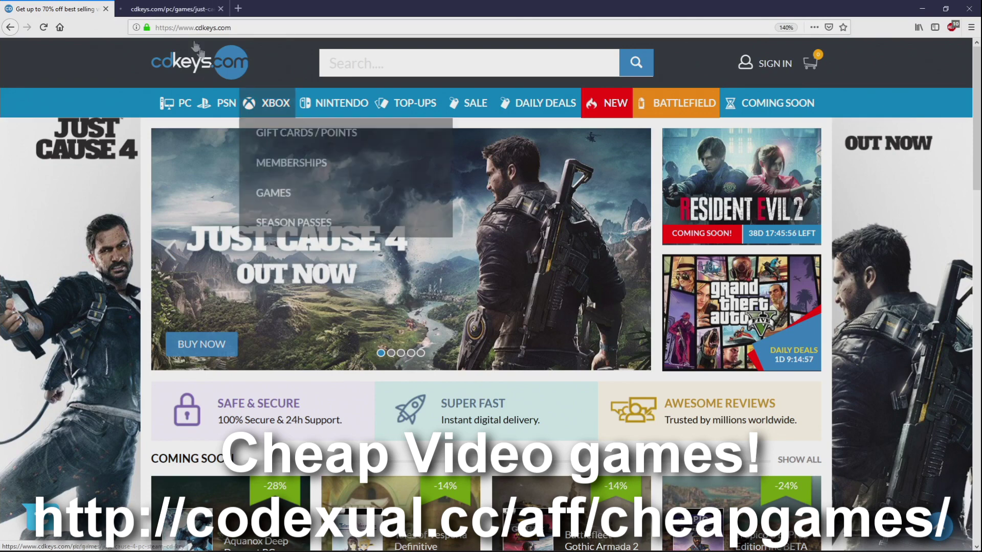
click(192, 11)
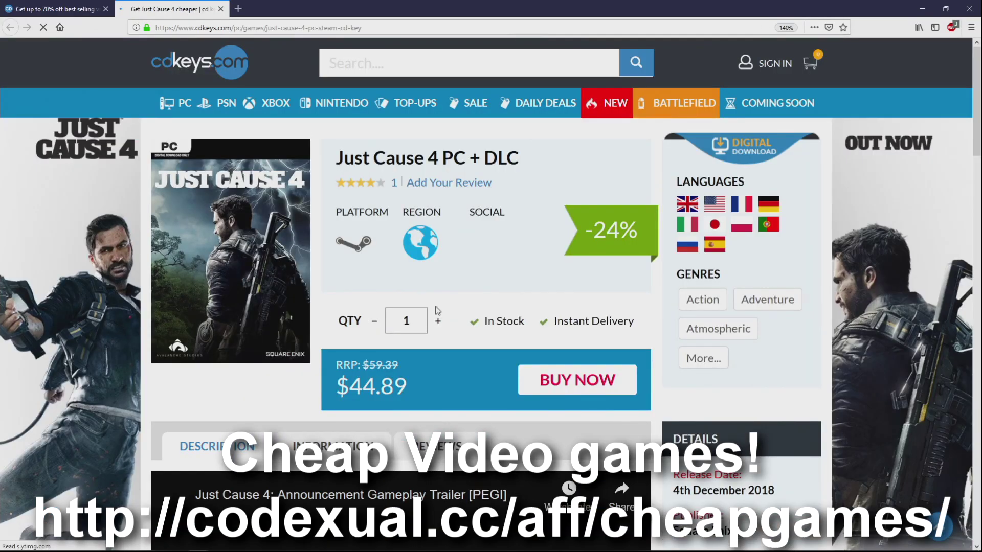
mouse_move(392, 366)
mouse_down()
mouse_move(362, 367)
mouse_move(350, 386)
mouse_up()
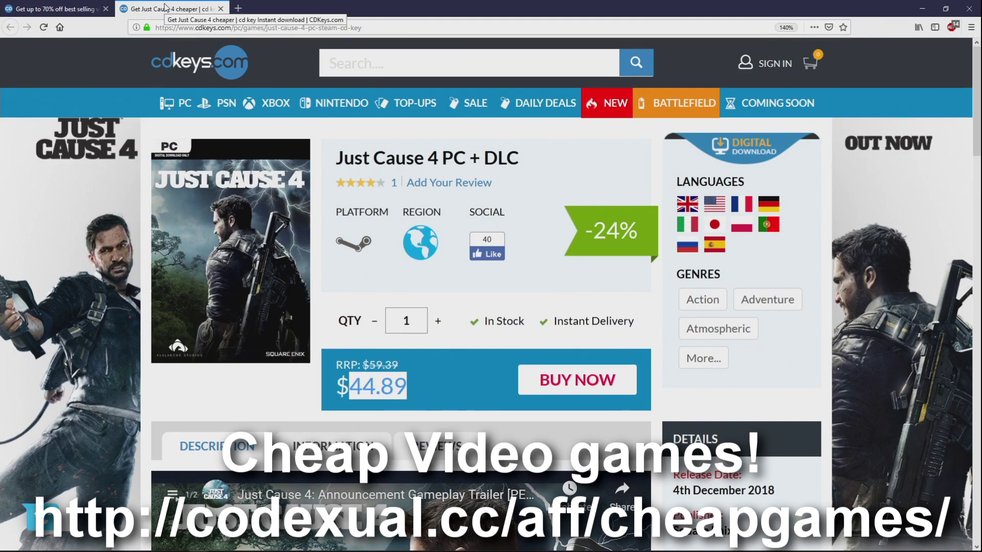
middle_click(165, 8)
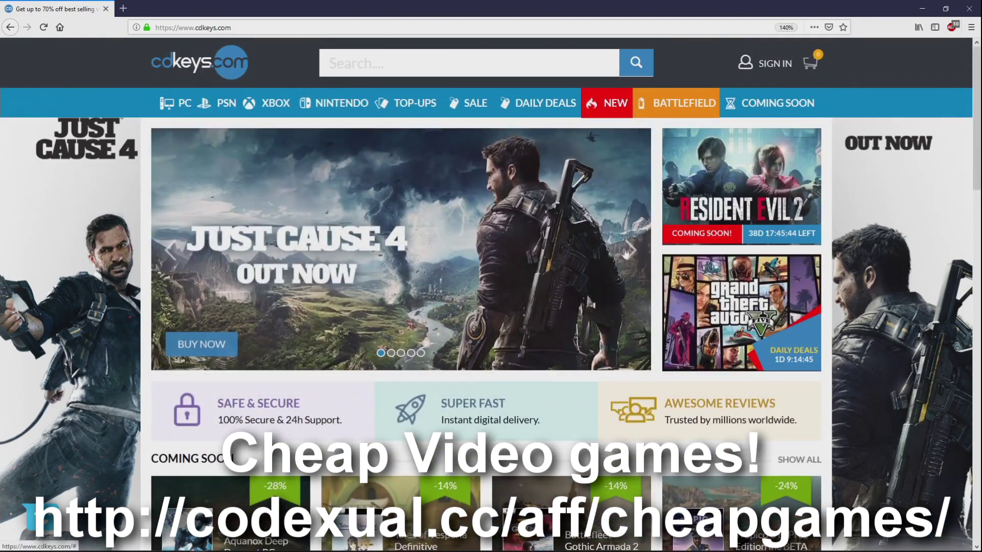
click(629, 250)
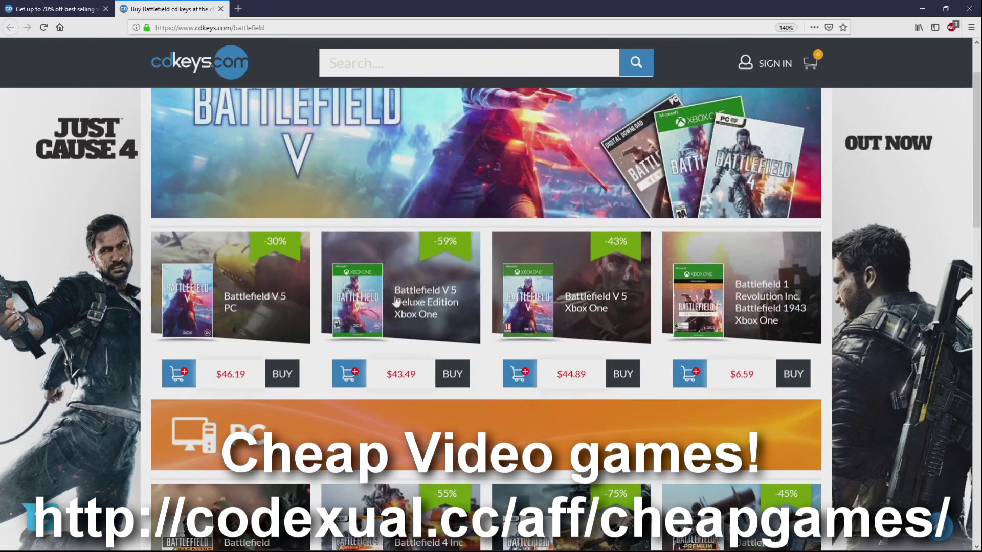
middle_click(395, 302)
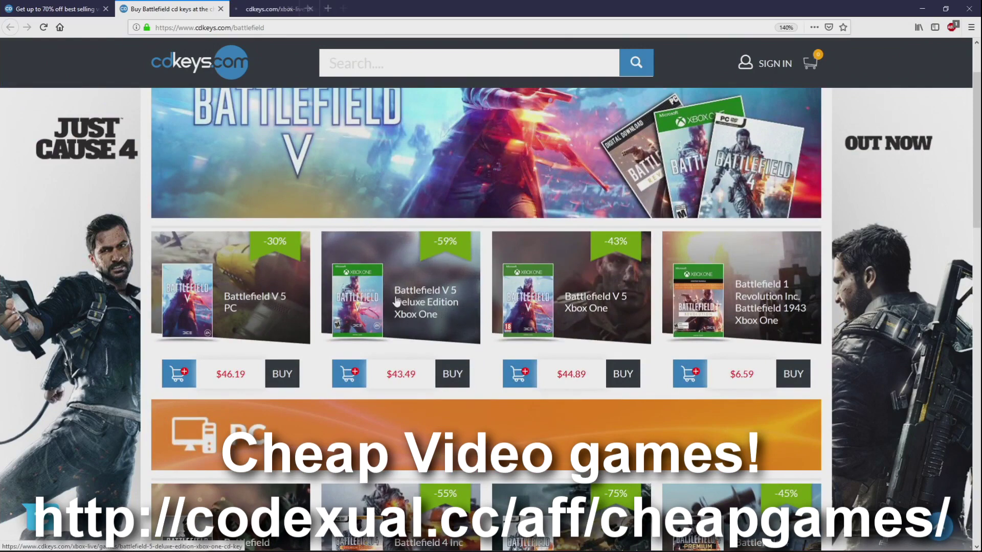
click(287, 8)
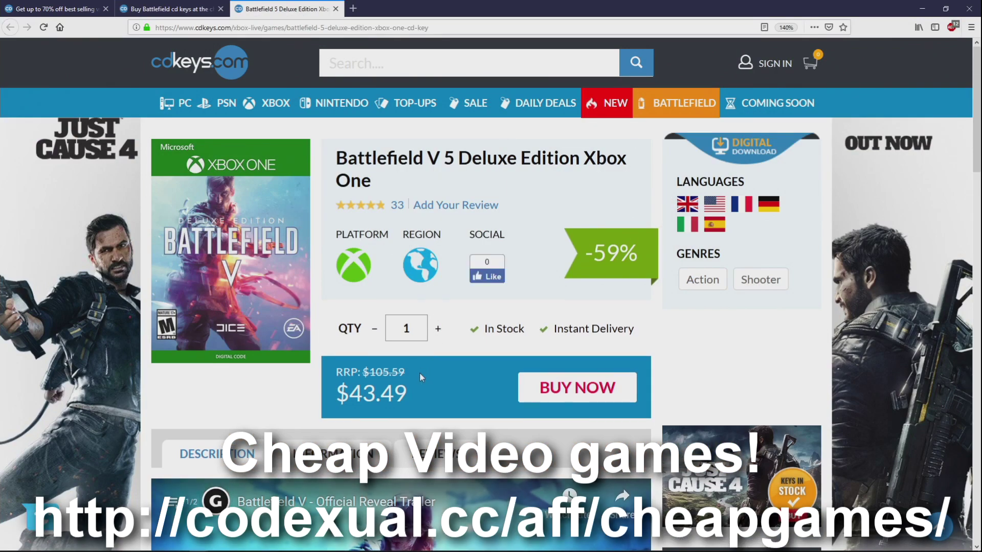
drag(420, 372, 369, 374)
drag(432, 393, 349, 393)
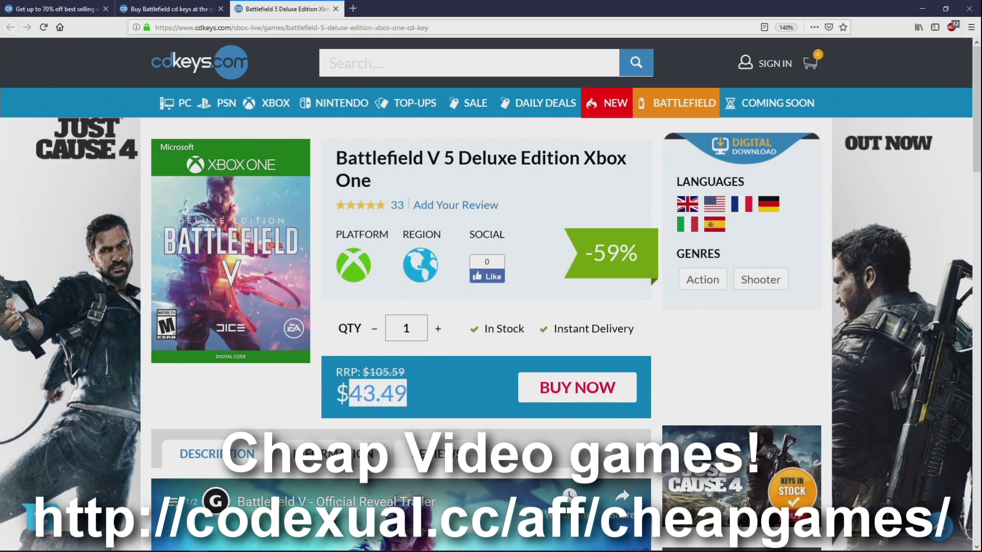
click(417, 395)
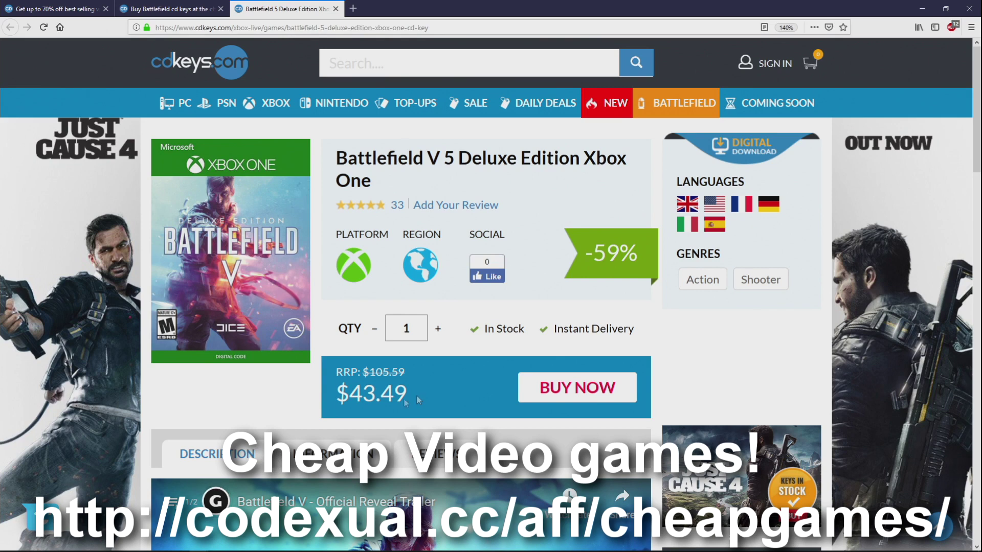
drag(416, 395, 337, 371)
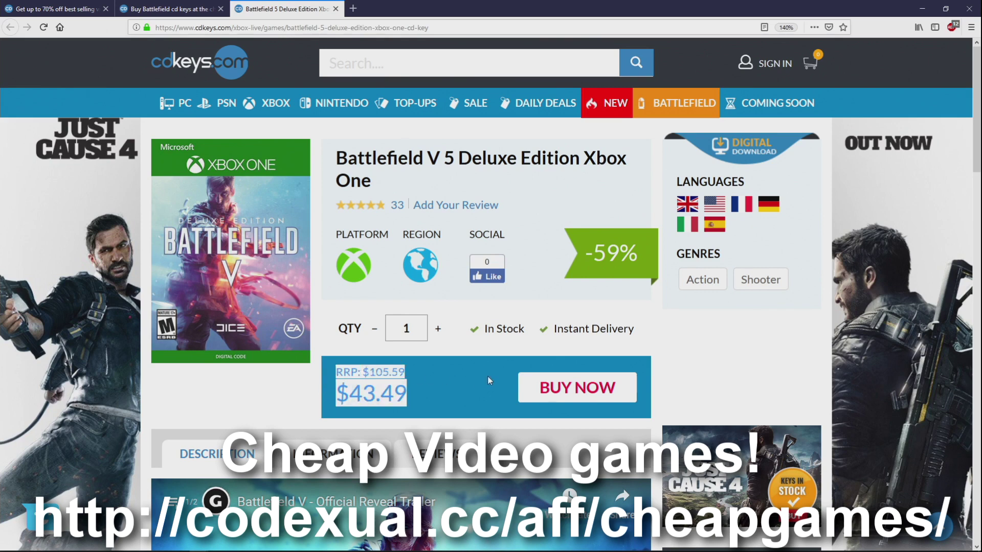
middle_click(248, 6)
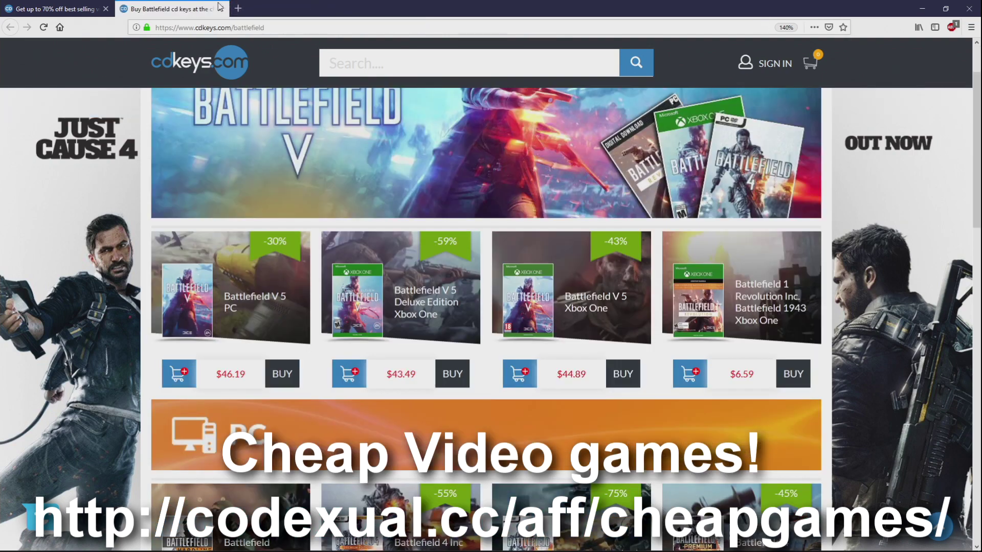
middle_click(171, 13)
mouse_move(391, 303)
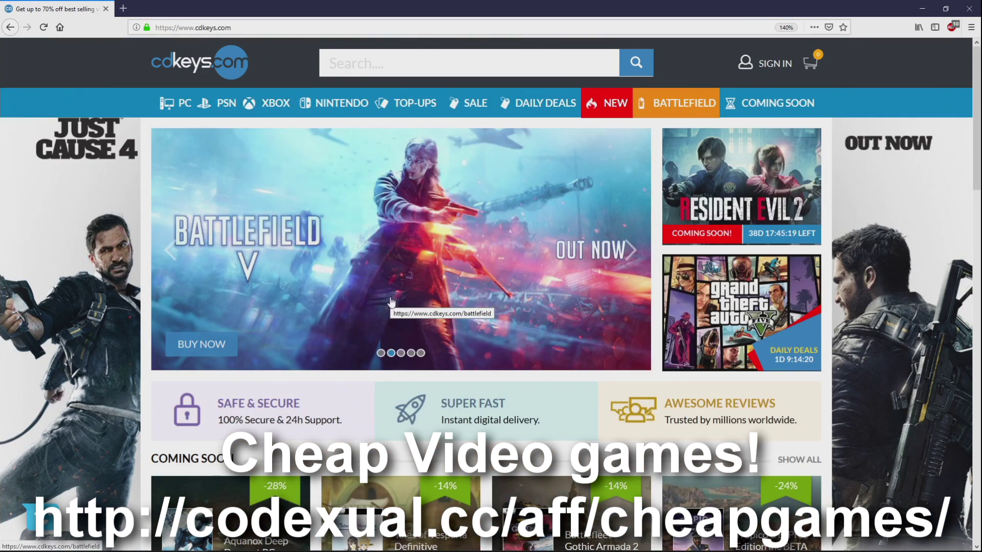